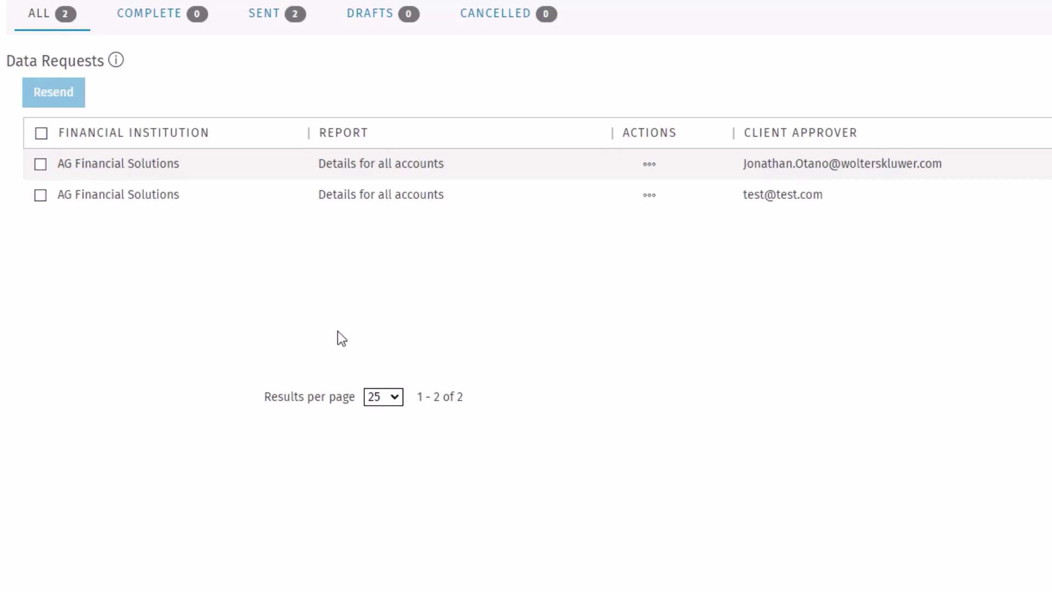
# Select only the second AG Financial Solutions data request, leaving the first unchecked.
pyautogui.click(41, 165)
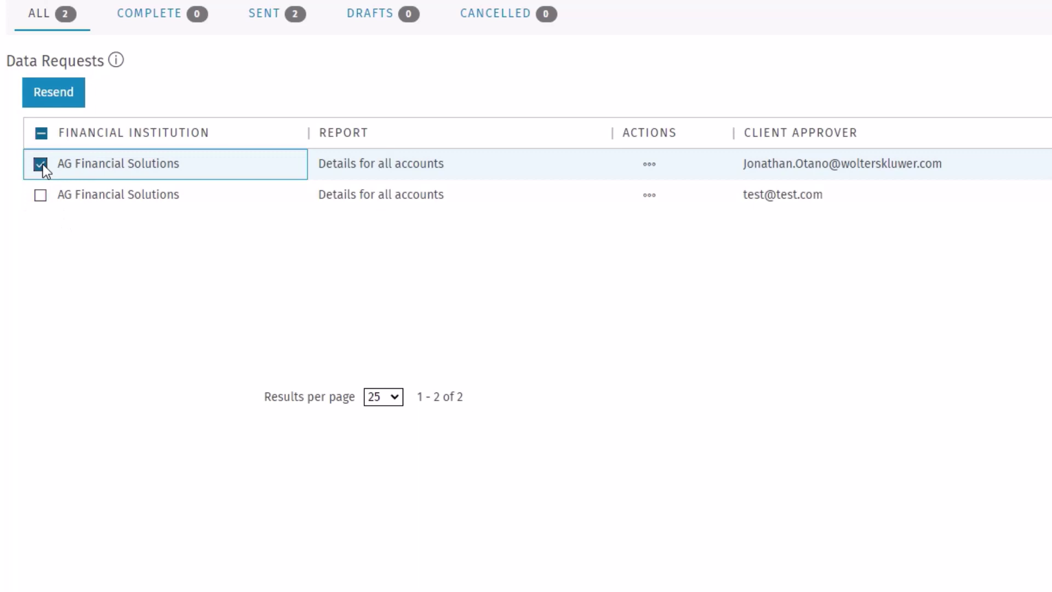
pyautogui.click(41, 195)
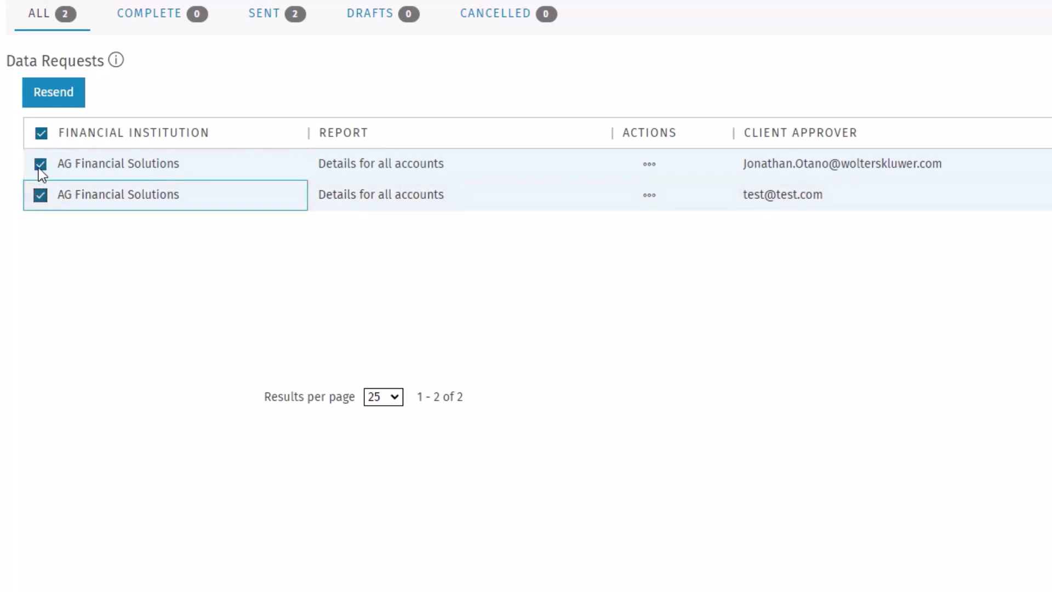
pyautogui.click(40, 166)
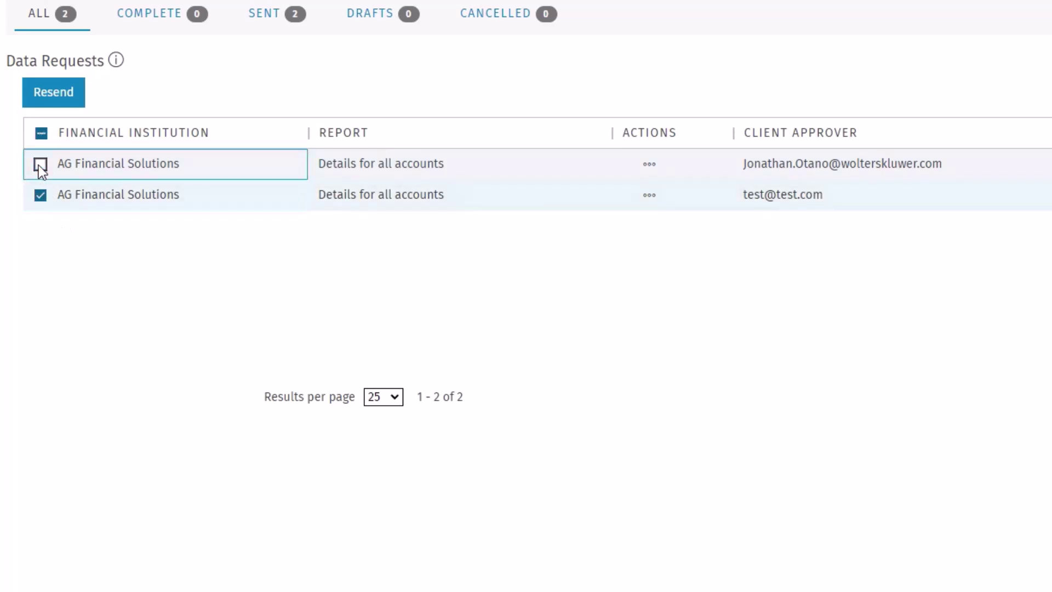
# Resend the selected request with its project changed to Test Project.
pyautogui.click(50, 95)
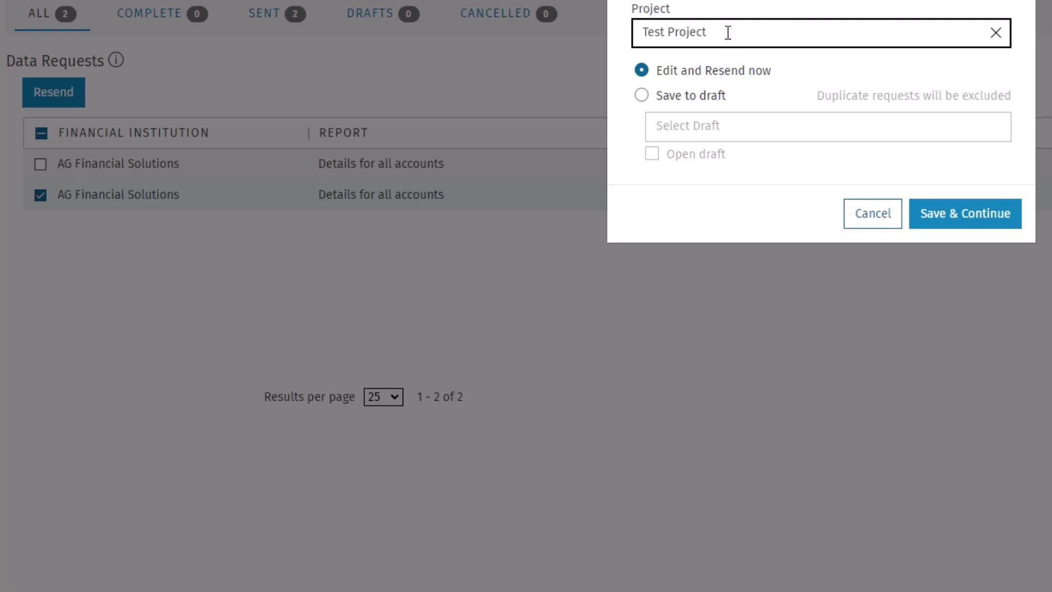
pyautogui.click(996, 36)
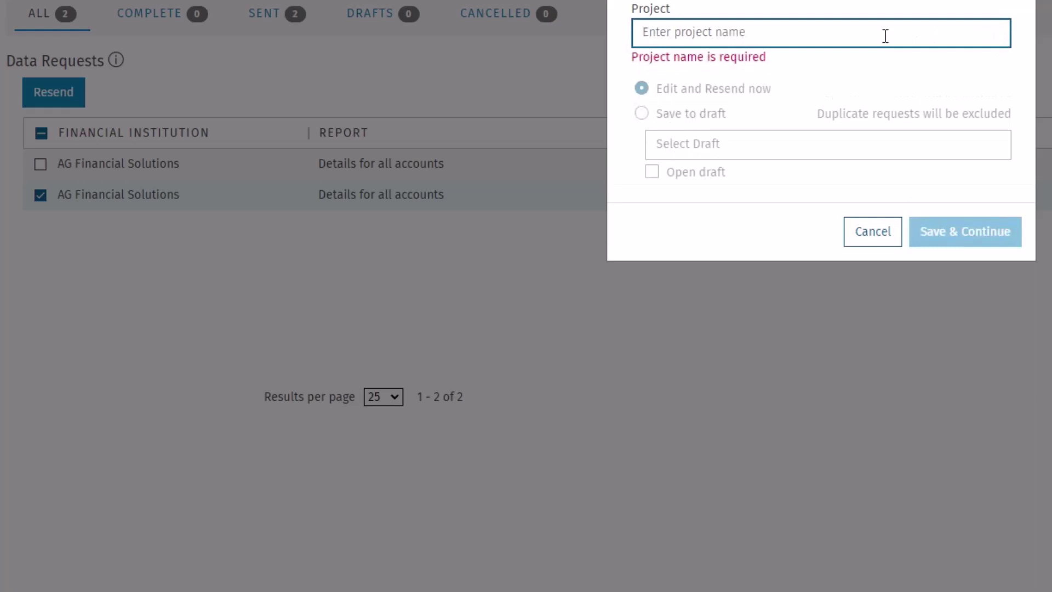
pyautogui.write('t')
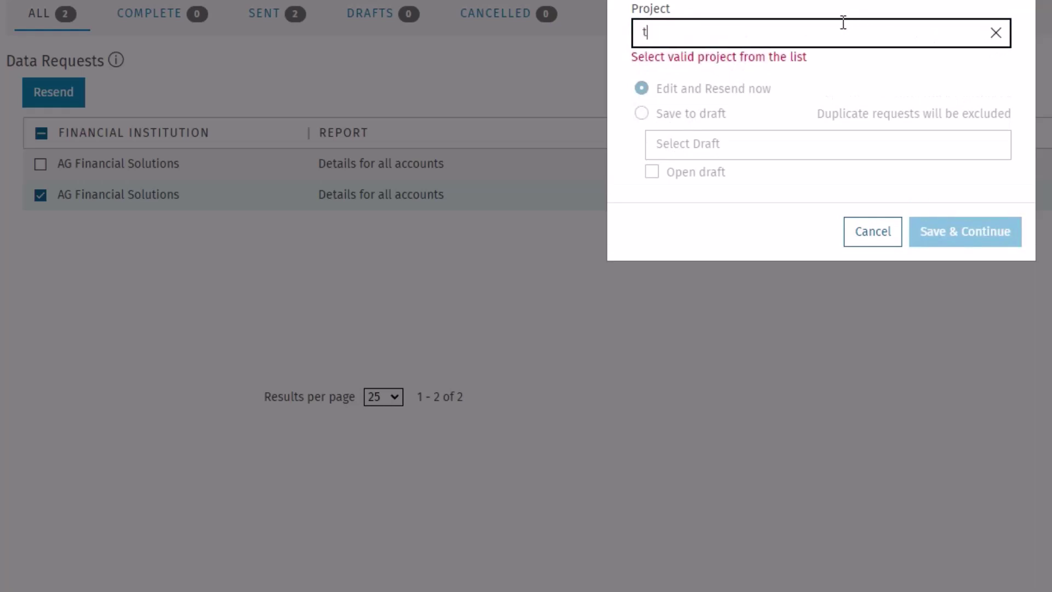
pyautogui.write('es')
pyautogui.write('t')
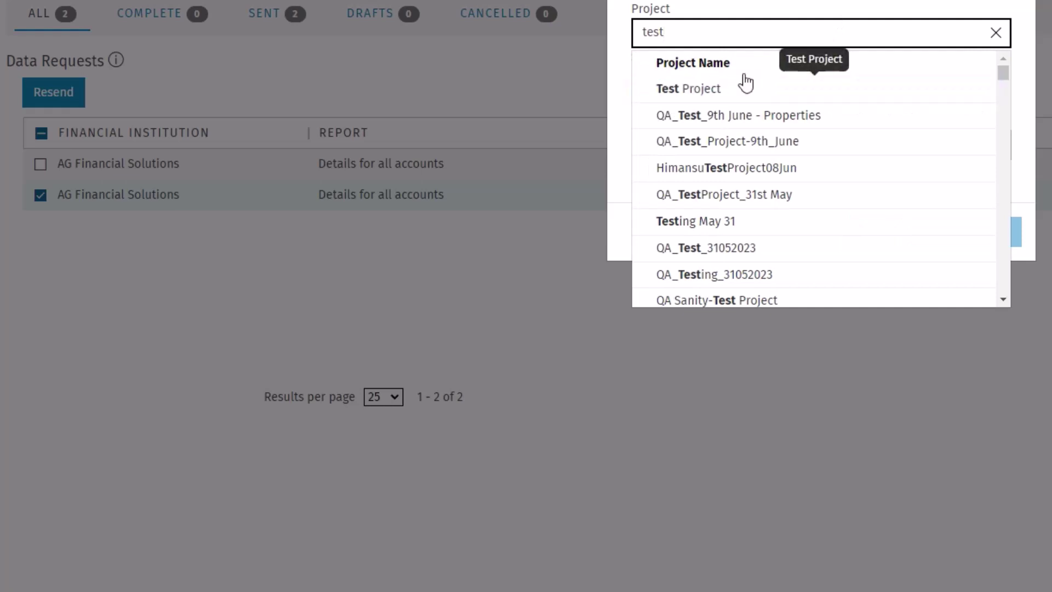
pyautogui.scroll(-1, 740, 106)
pyautogui.scroll(-1, 766, 171)
pyautogui.scroll(-1, 790, 286)
pyautogui.scroll(1, 783, 285)
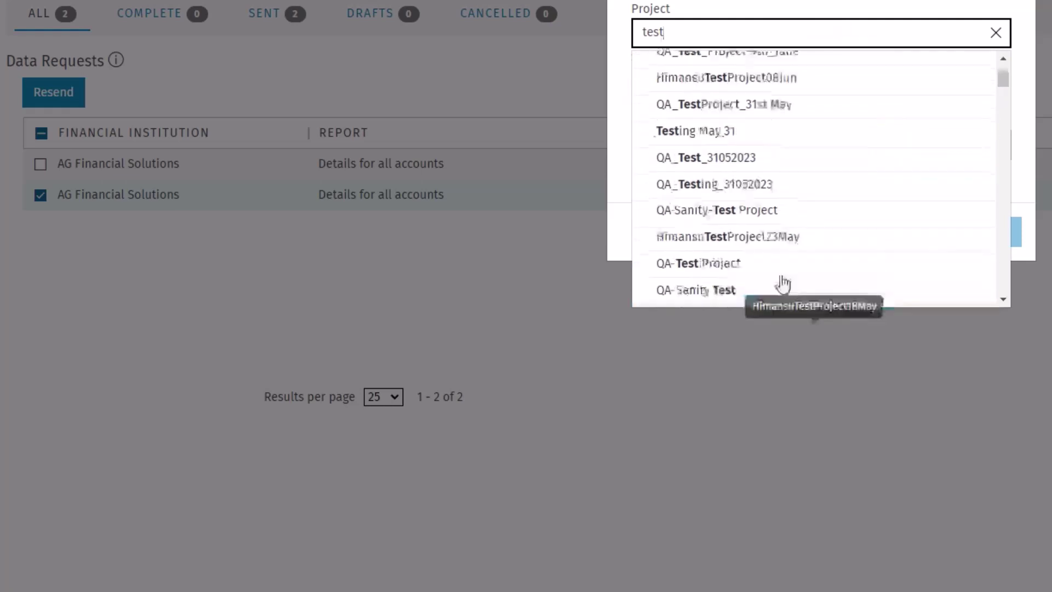
pyautogui.scroll(2, 740, 206)
pyautogui.click(704, 90)
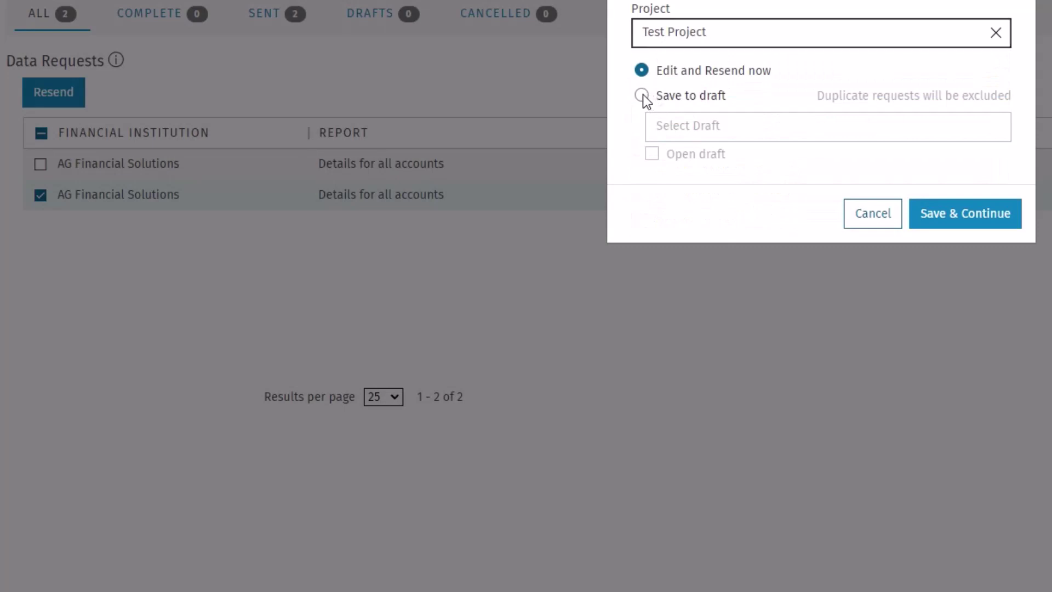
# Try Save to draft and the drafts list, then choose Edit and Resend now and continue.
pyautogui.click(643, 95)
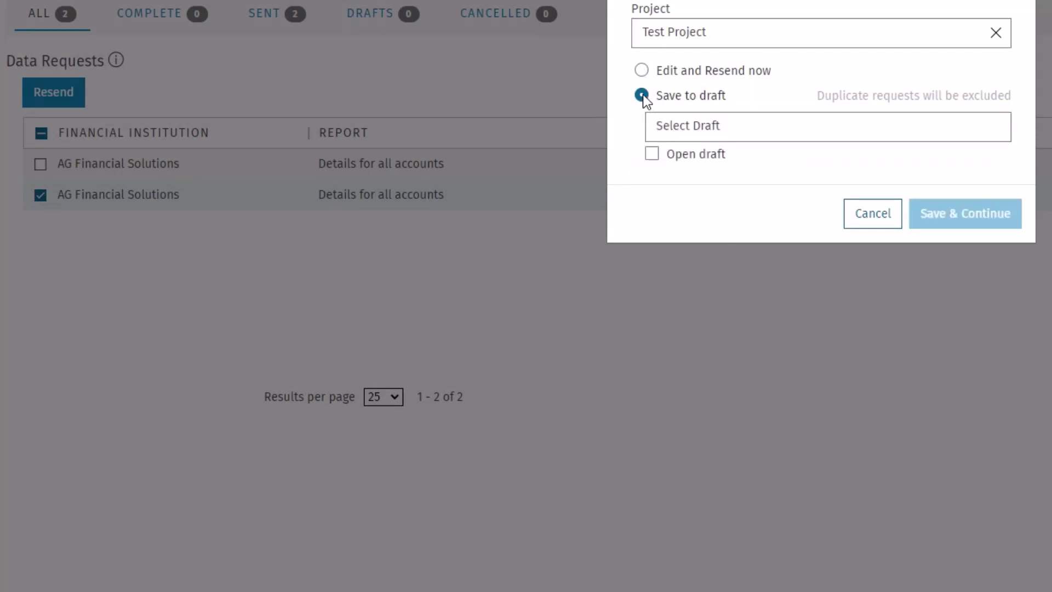
pyautogui.click(737, 127)
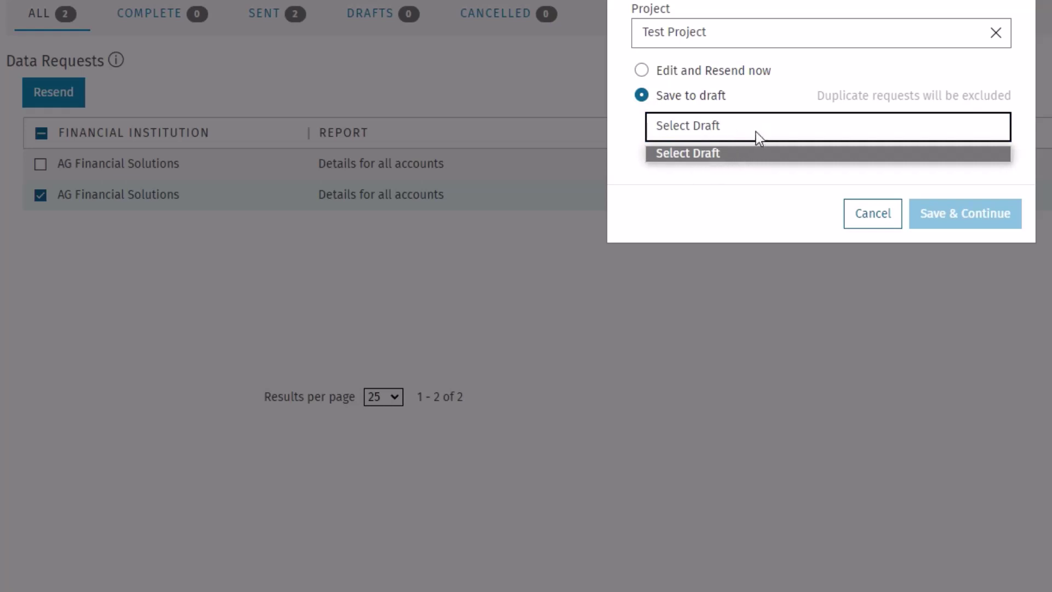
pyautogui.click(756, 131)
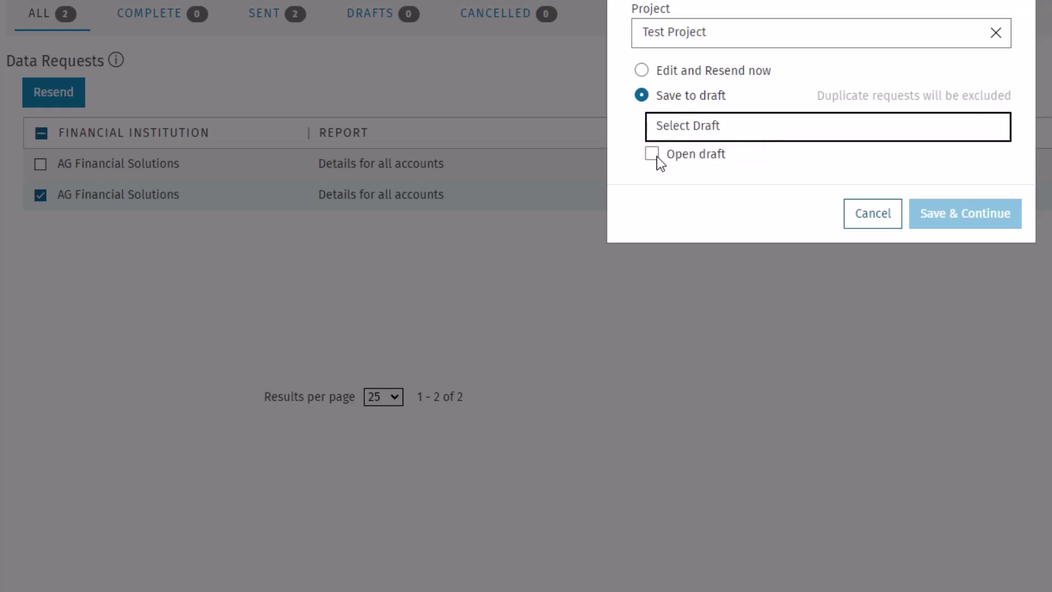
pyautogui.click(642, 71)
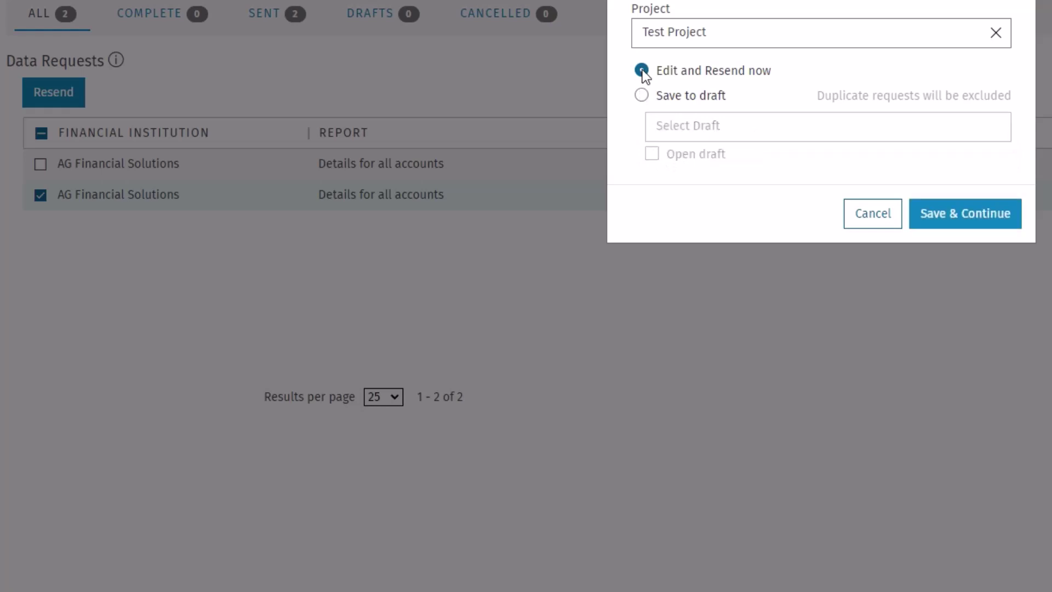
pyautogui.click(951, 219)
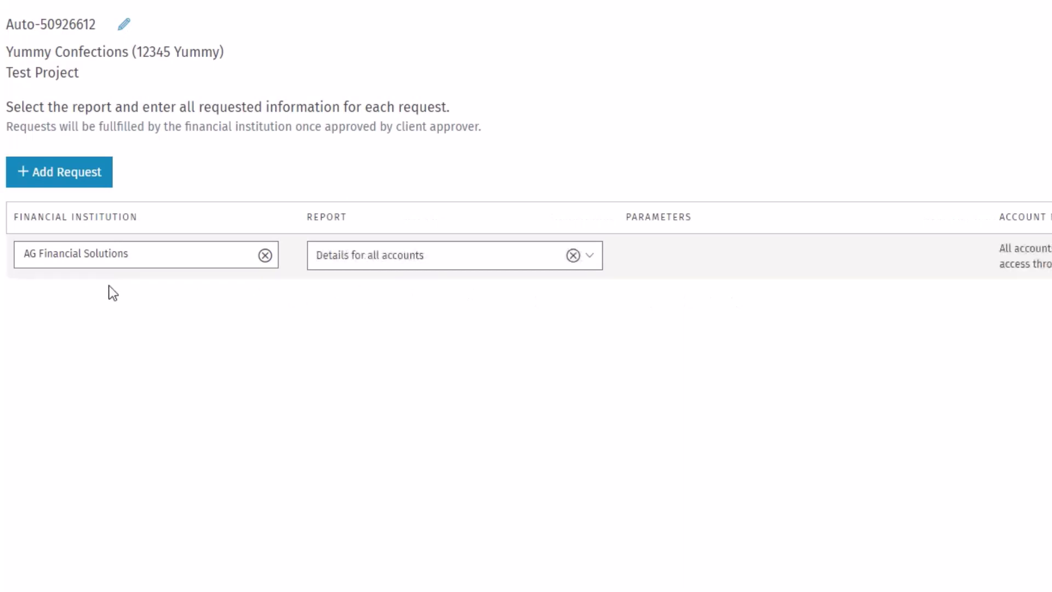
# Switch the report to Account details and back to Details for all accounts.
pyautogui.click(463, 259)
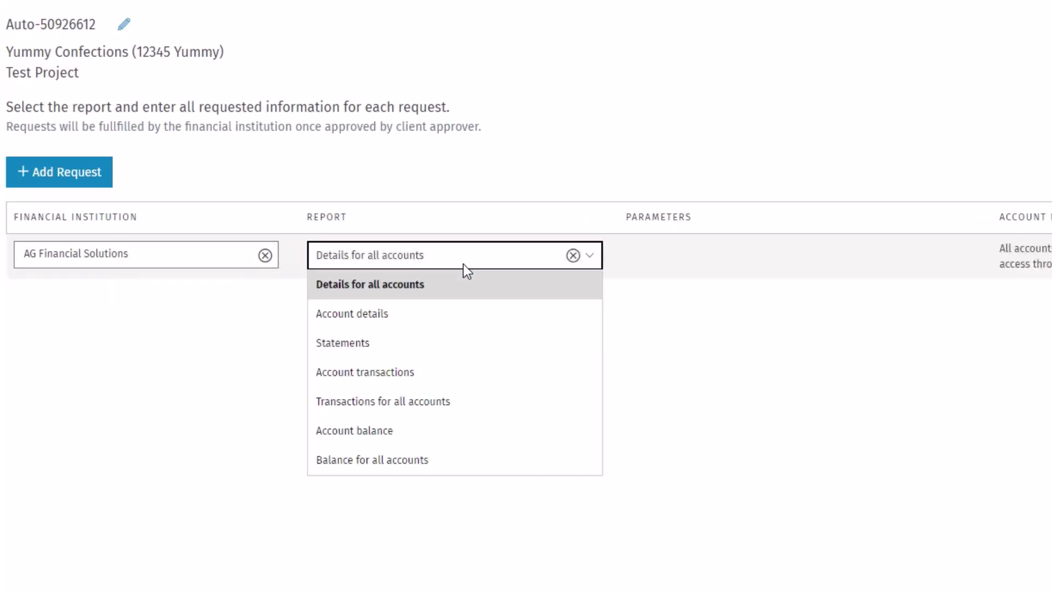
pyautogui.click(402, 323)
pyautogui.click(429, 256)
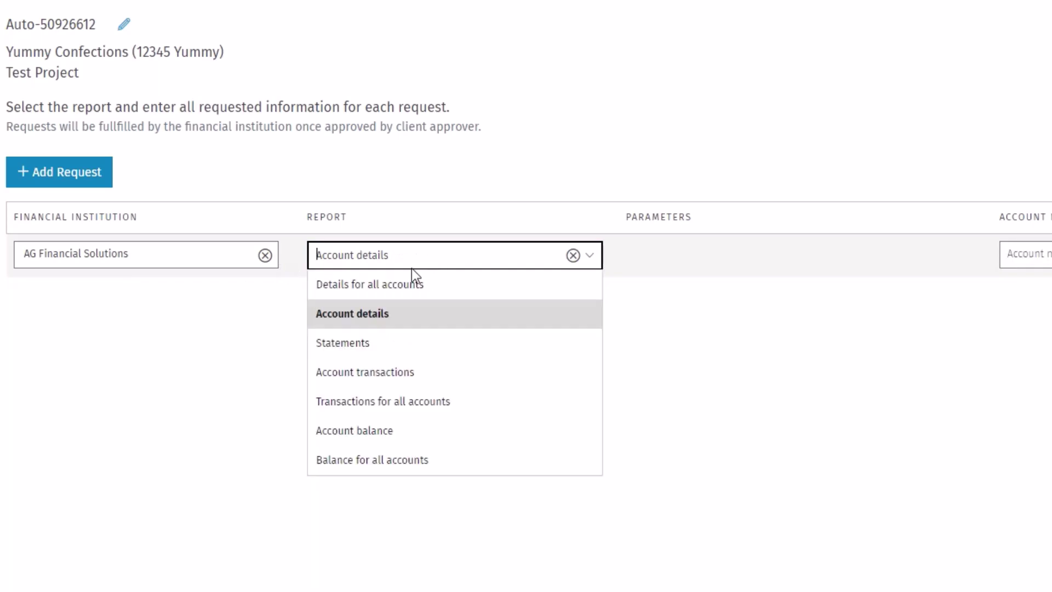
pyautogui.click(392, 284)
# Add a request row, then delete the empty extra row.
pyautogui.click(87, 190)
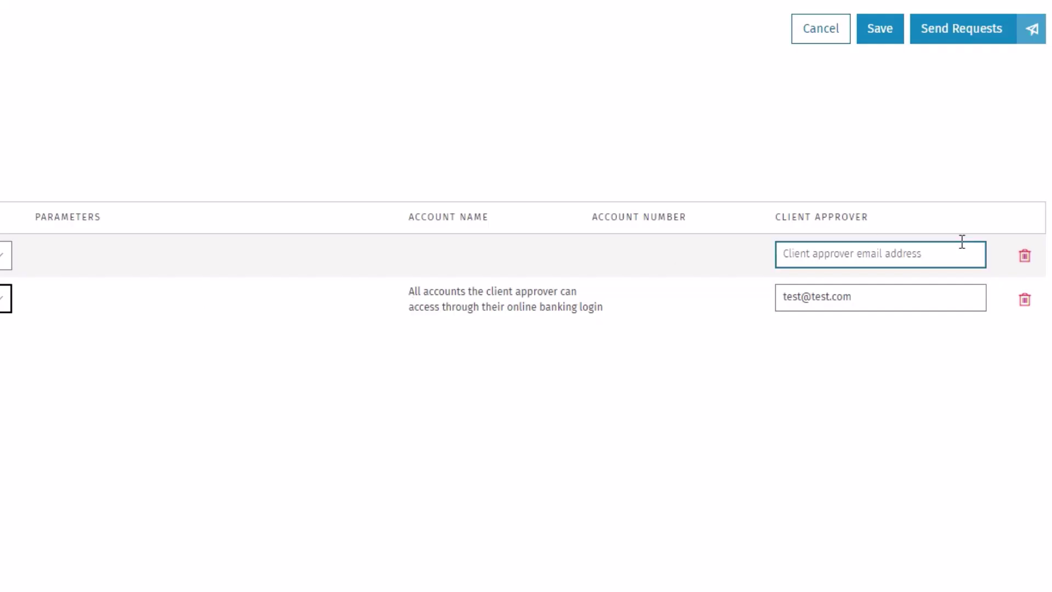
pyautogui.click(1025, 257)
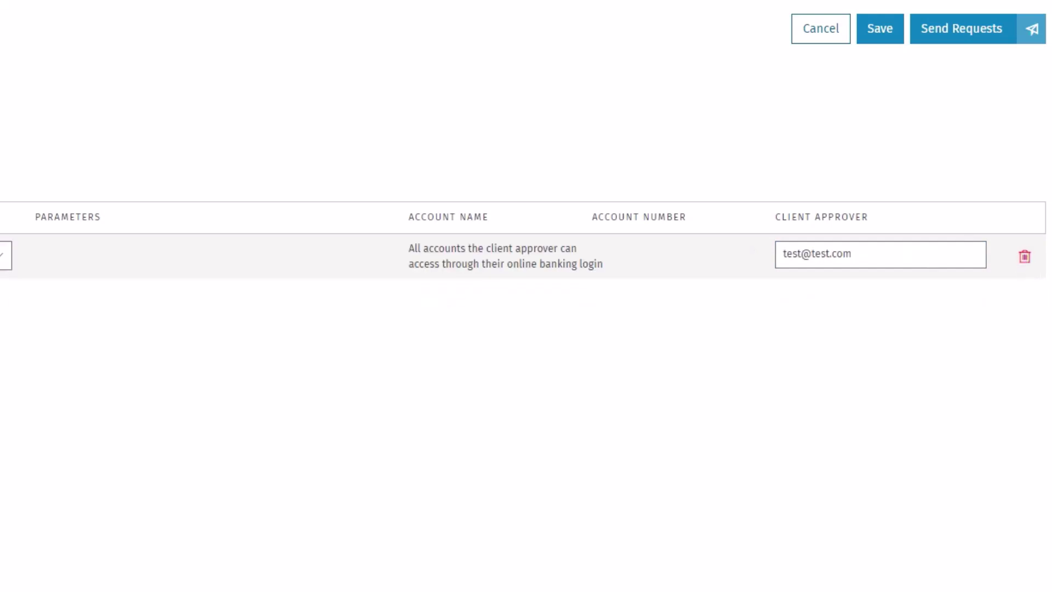
# Save the single-row Details for all accounts request.
pyautogui.click(886, 36)
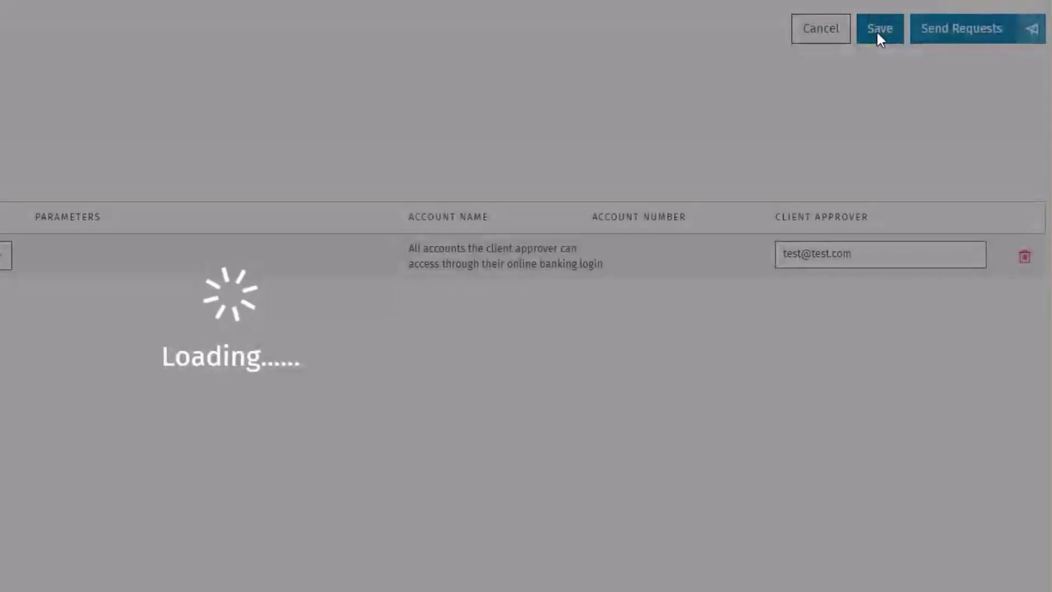